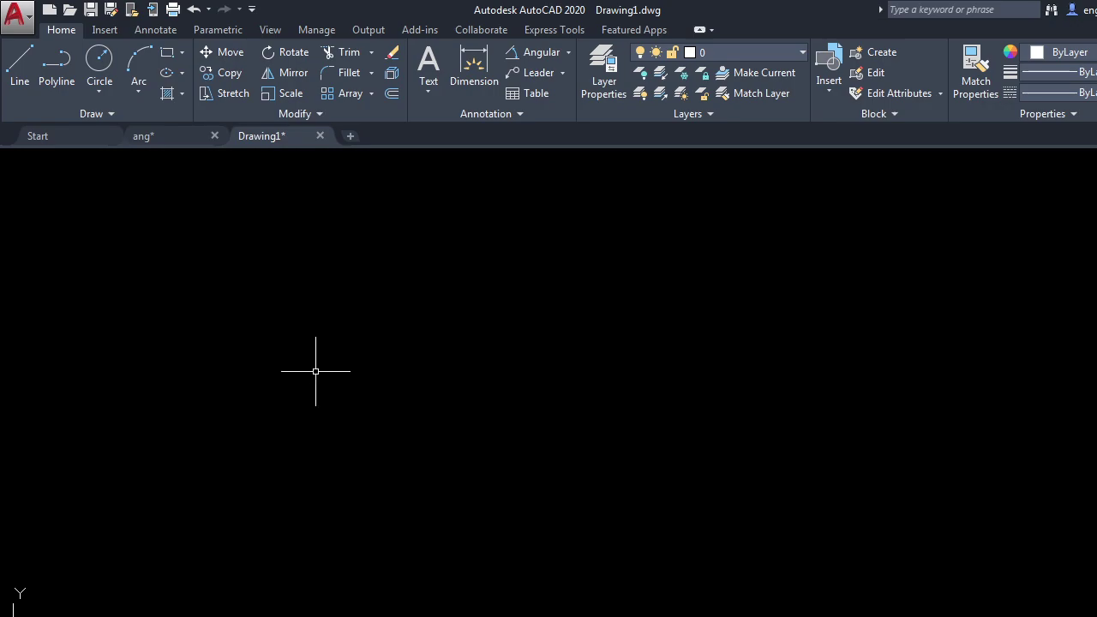
Step: Start POINT with the PO alias and place a point at 100,100
type("P")
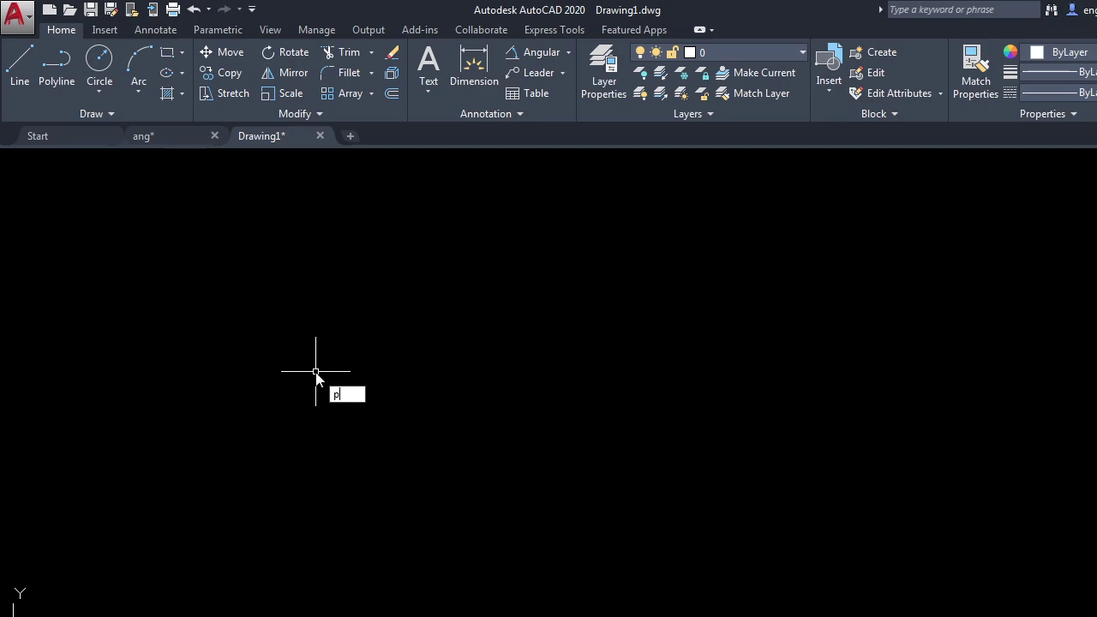
type("OInt")
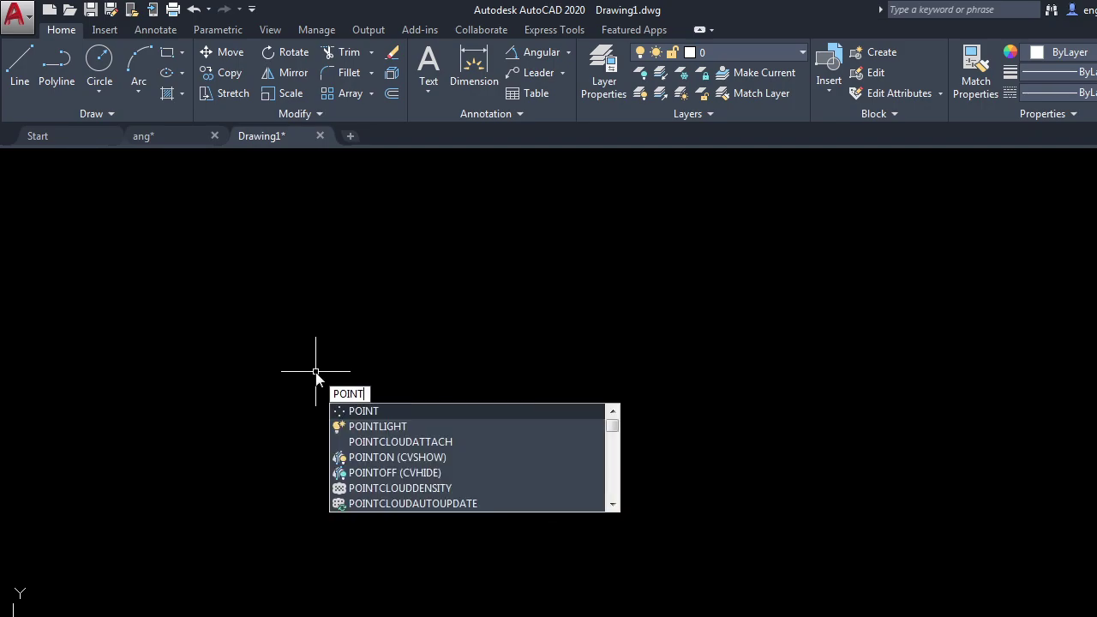
key("BackSpace")
key("BackSpace")
key("BackSpace")
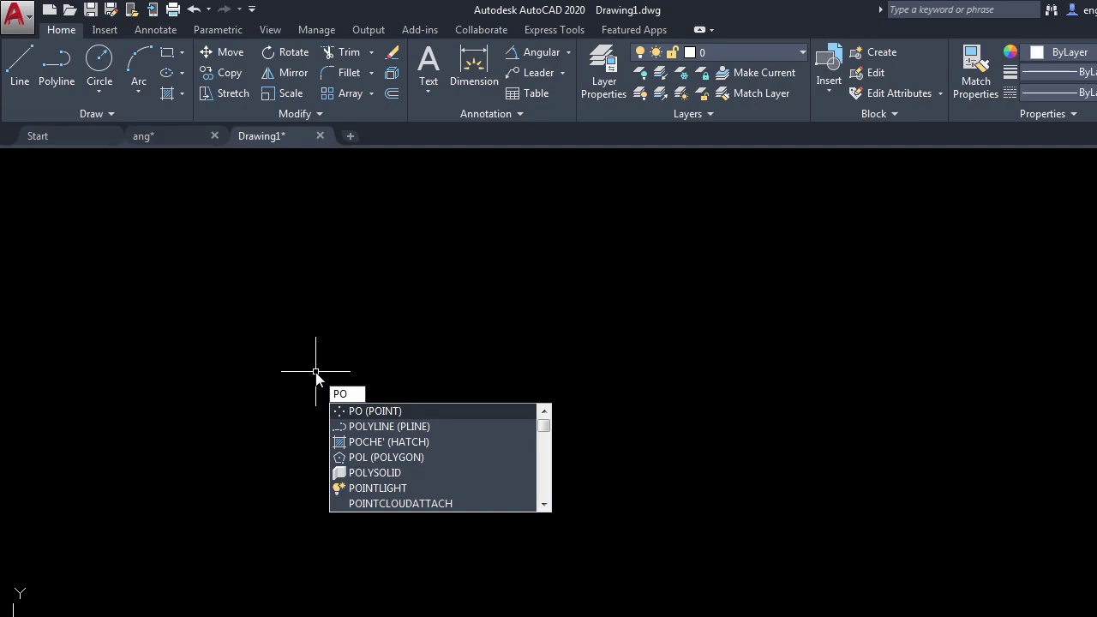
key("Return")
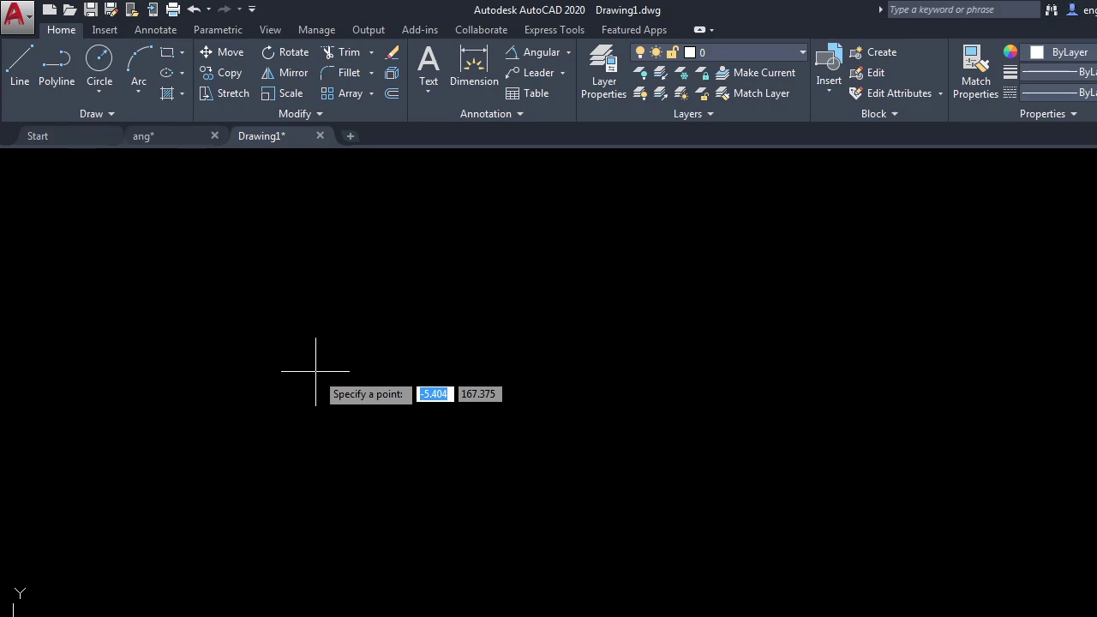
type("100")
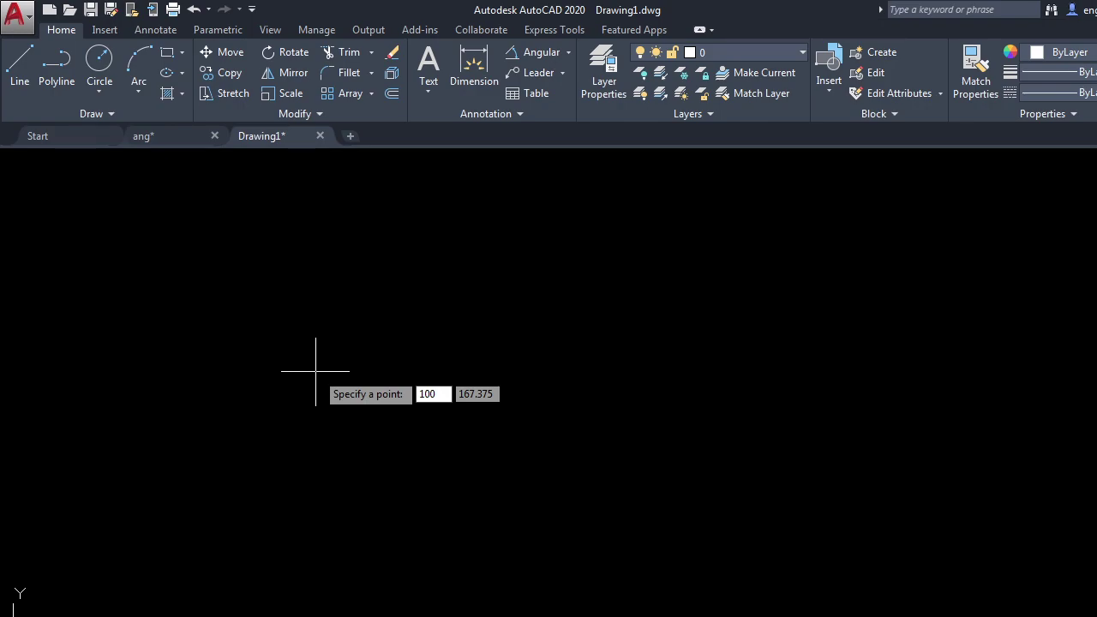
key("Tab")
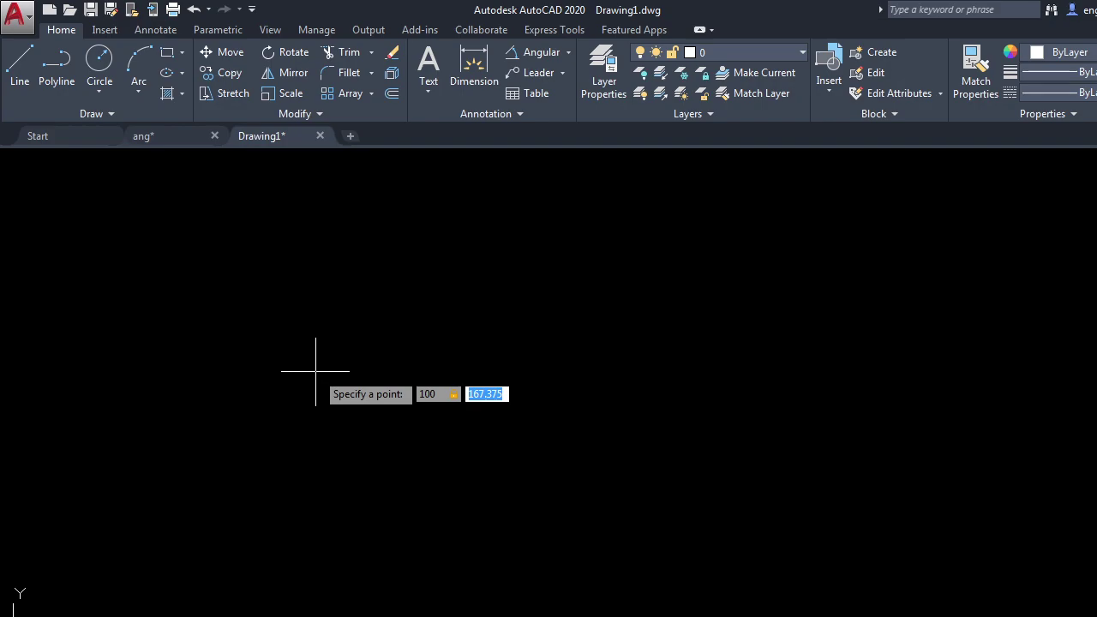
type("100")
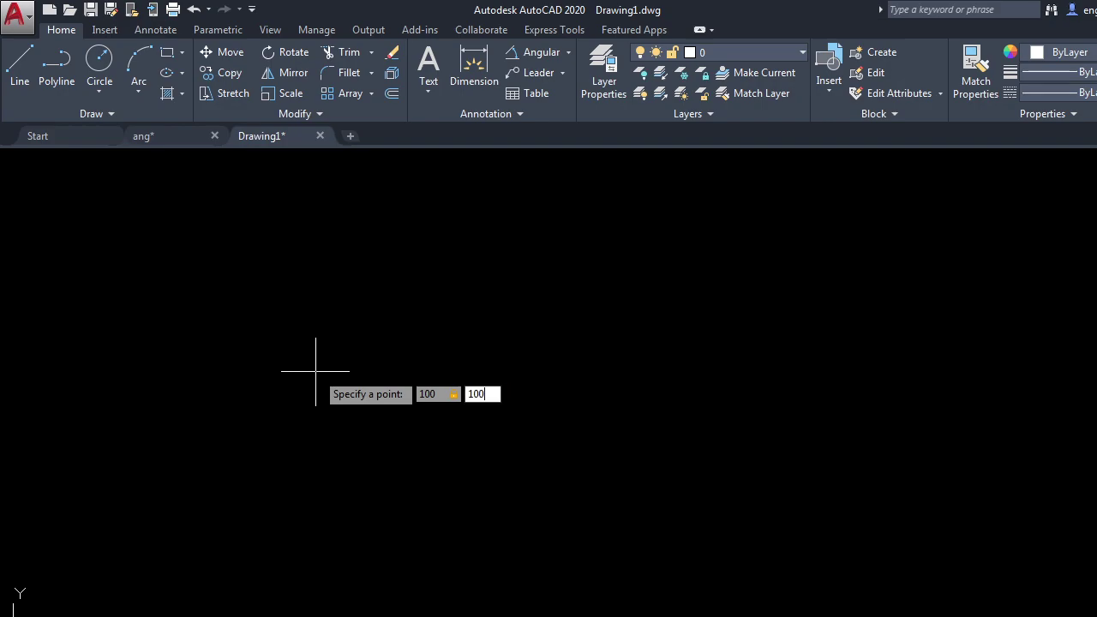
key("Return")
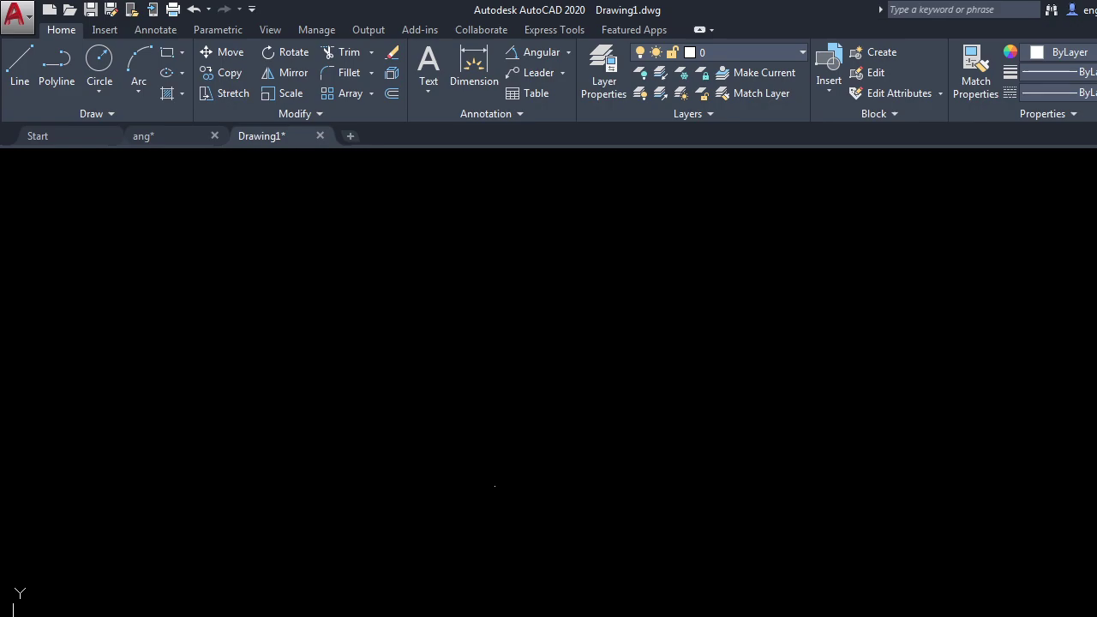
Step: Set the point display style to circle-with-cross
key("Return")
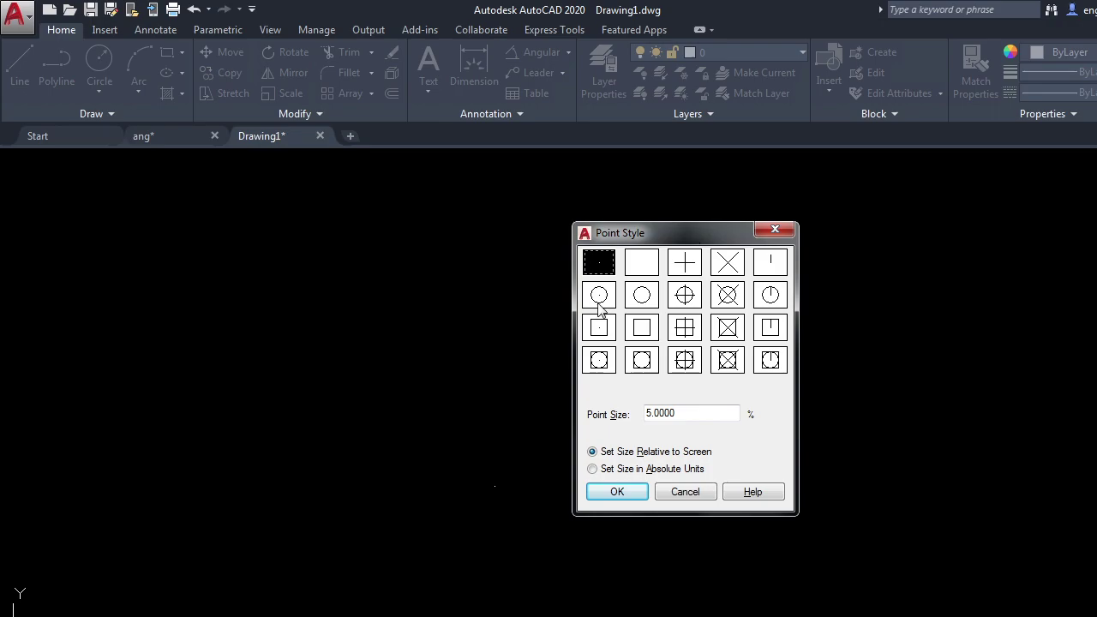
left_click(685, 296)
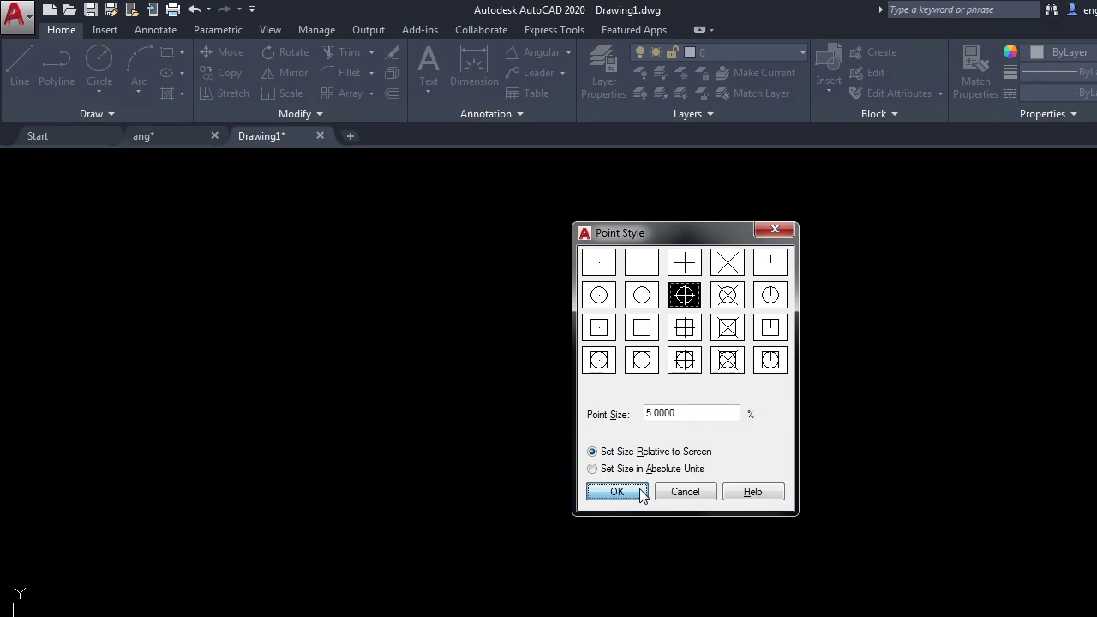
left_click(641, 493)
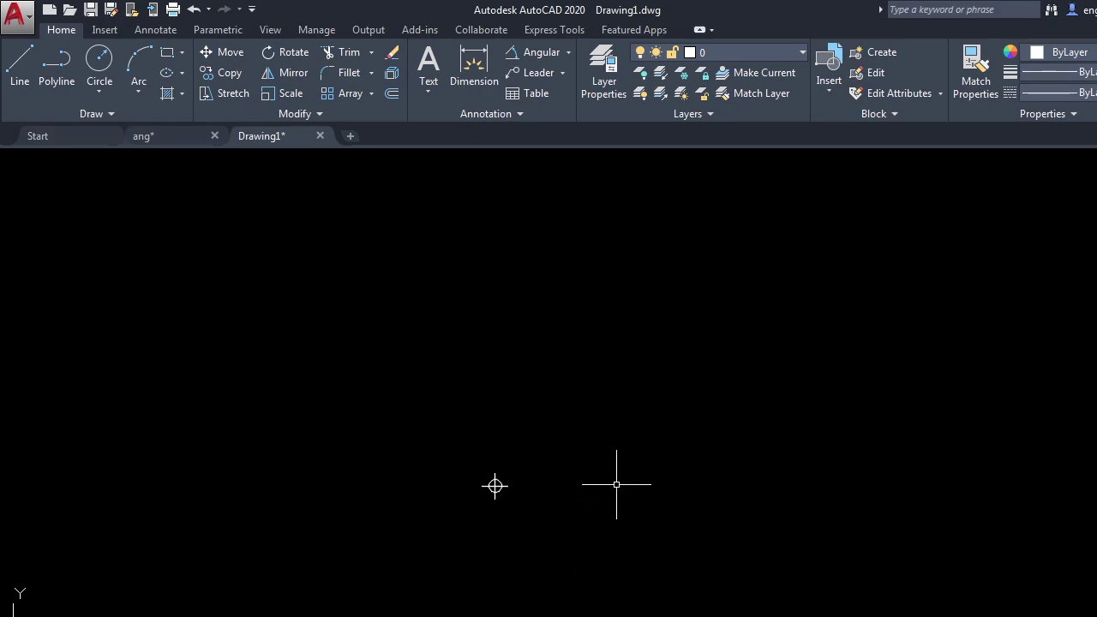
Step: Try the circle-in-square point style with PTYPE, then switch back to circle-with-cross
type("PTYPE")
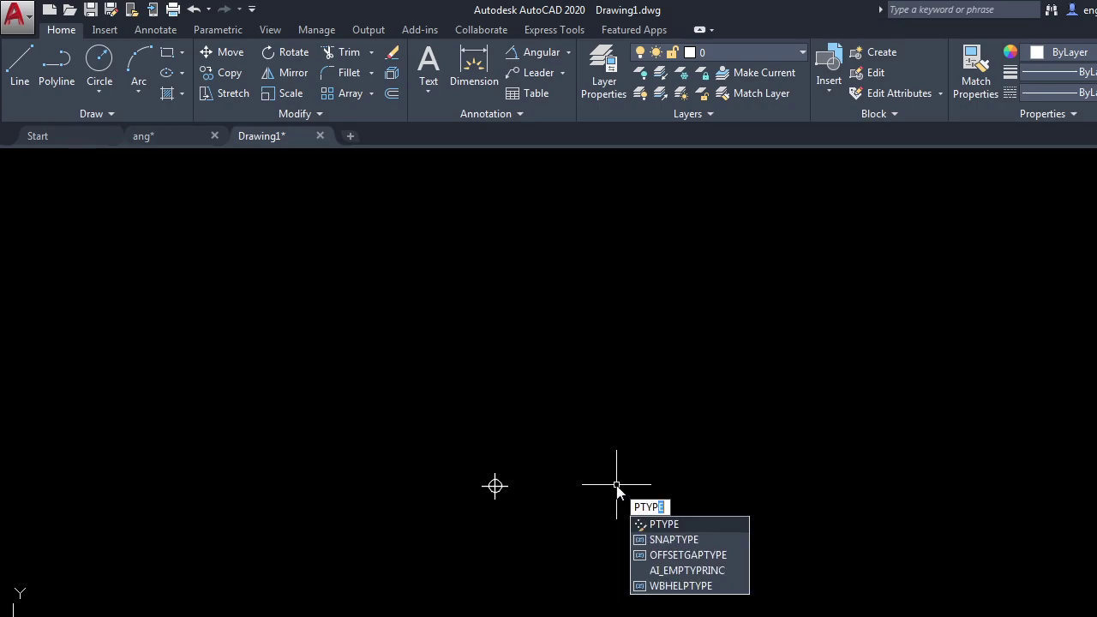
key("Return")
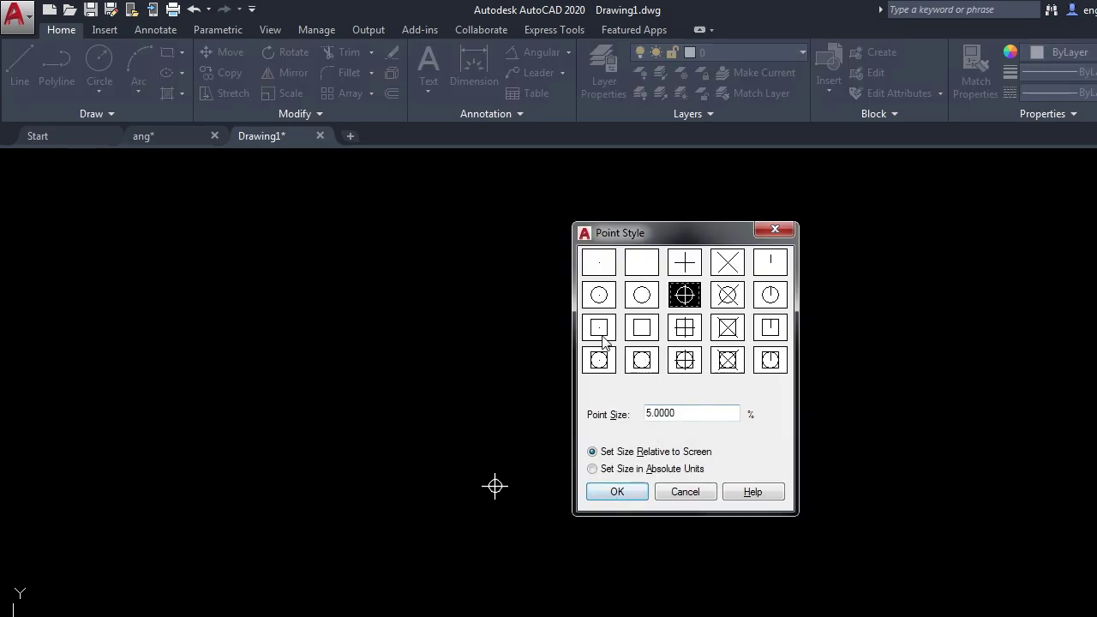
left_click(602, 361)
left_click(610, 493)
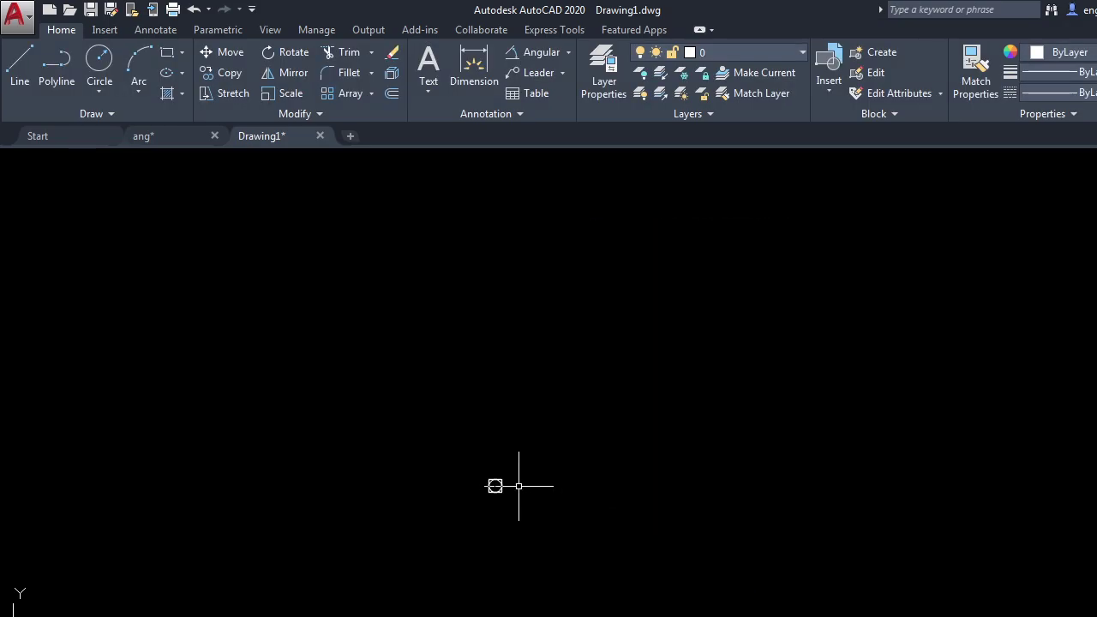
type("pt")
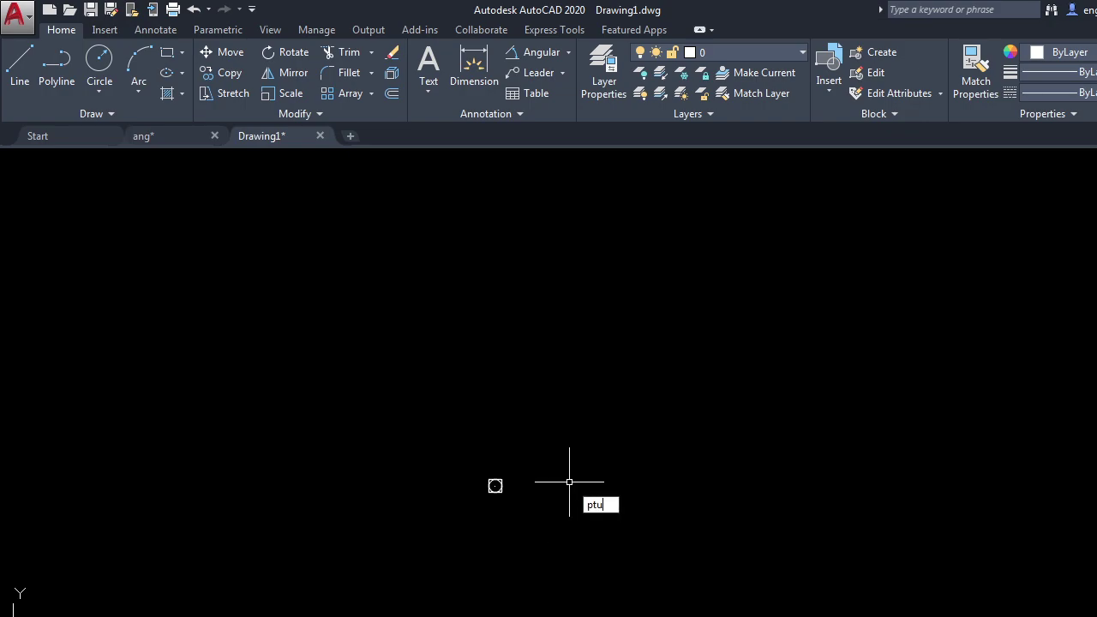
type("ype")
key("Return")
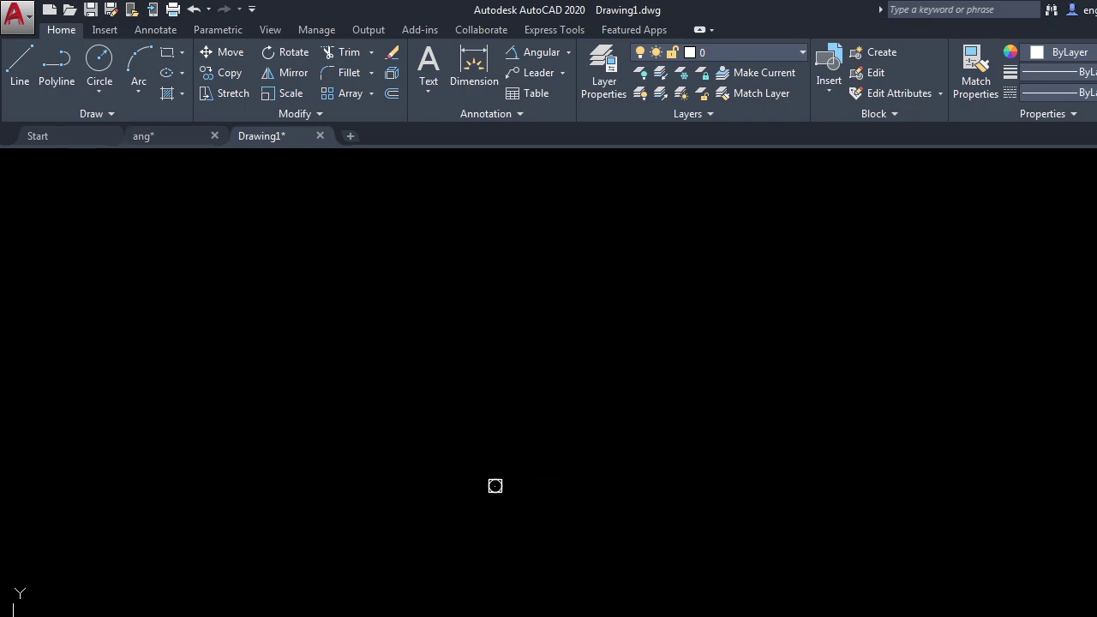
left_click(684, 295)
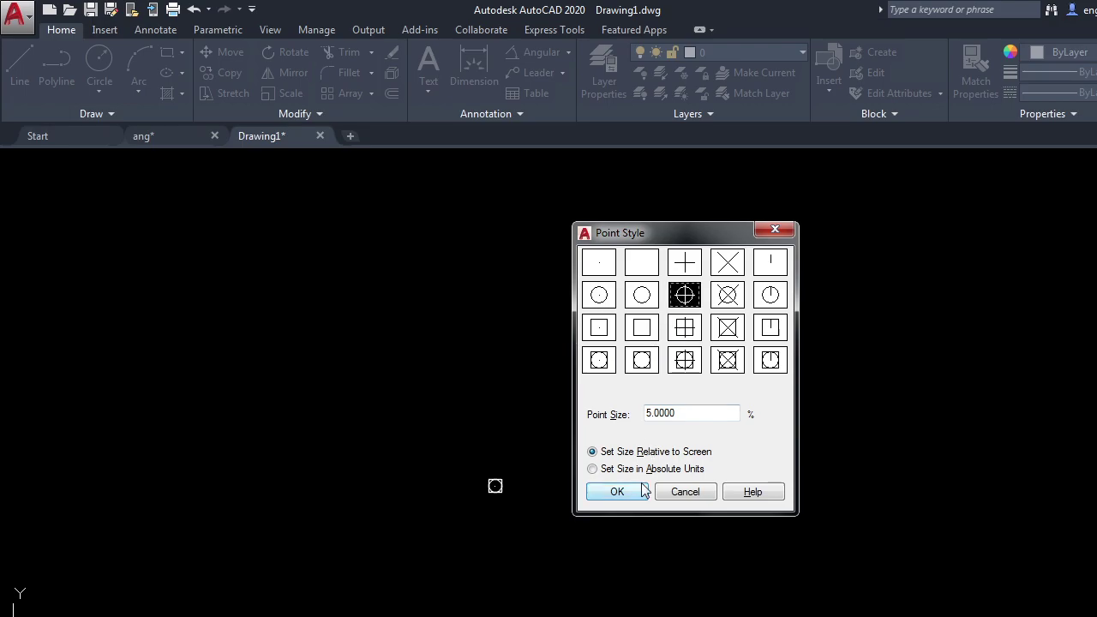
left_click(617, 491)
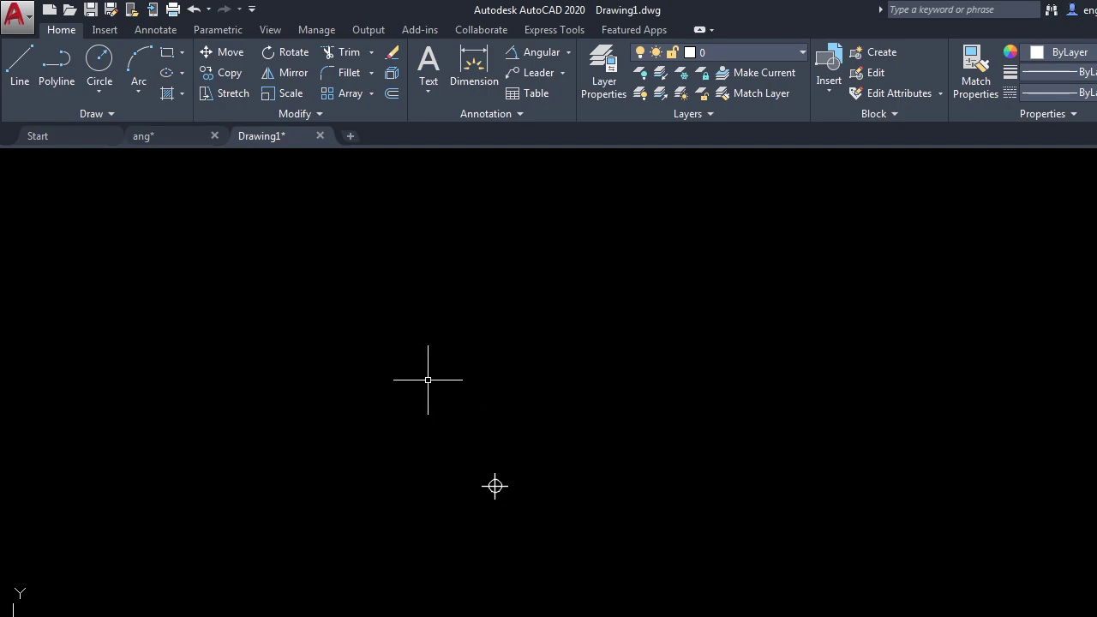
Step: Place a point at 100,200
type("poin")
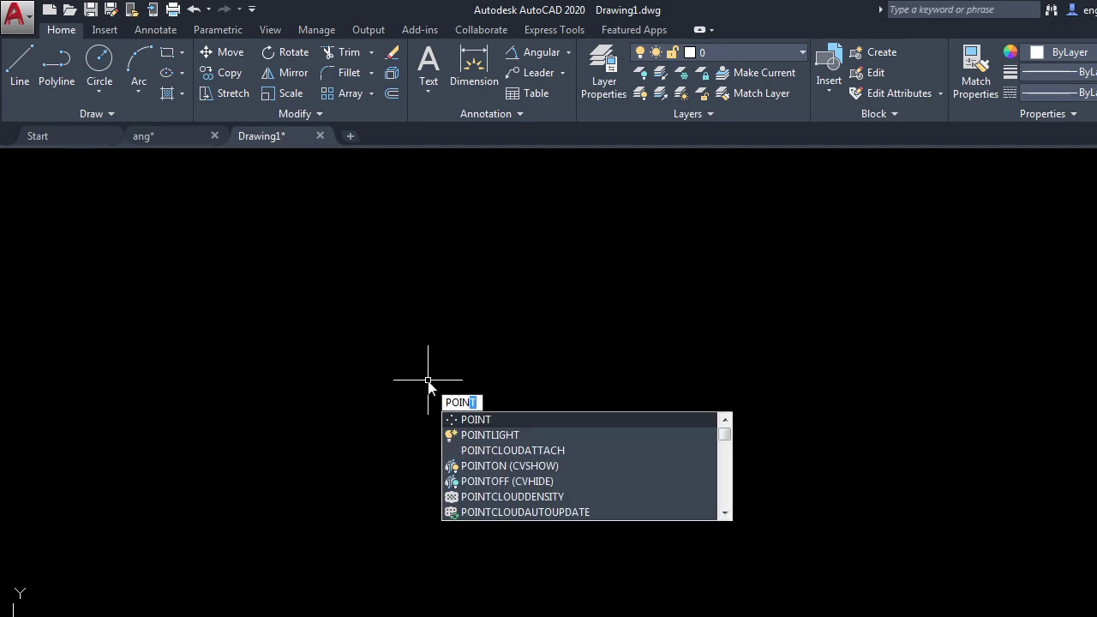
key("Return")
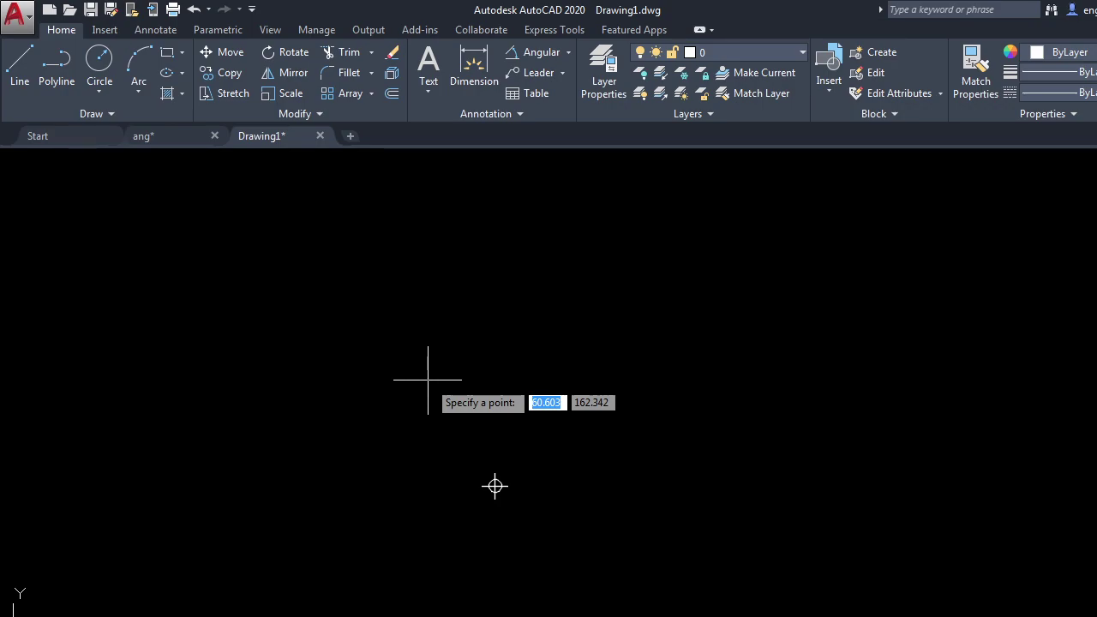
type("100")
key("Tab")
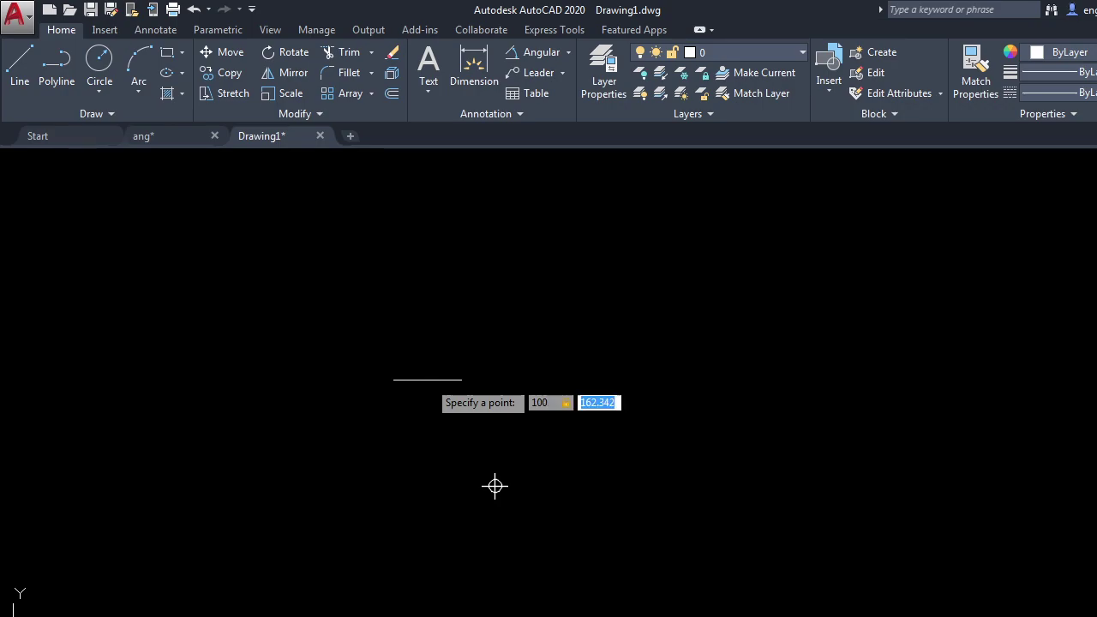
type("200")
key("Return")
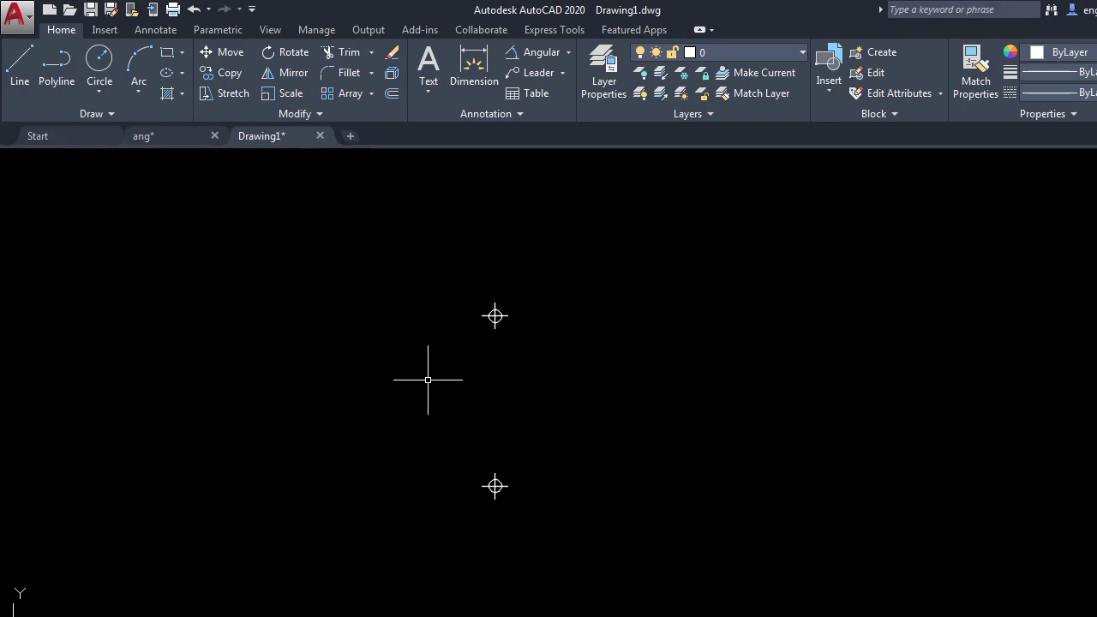
Step: Repeat POINT and place a point at 200,200
key("Return")
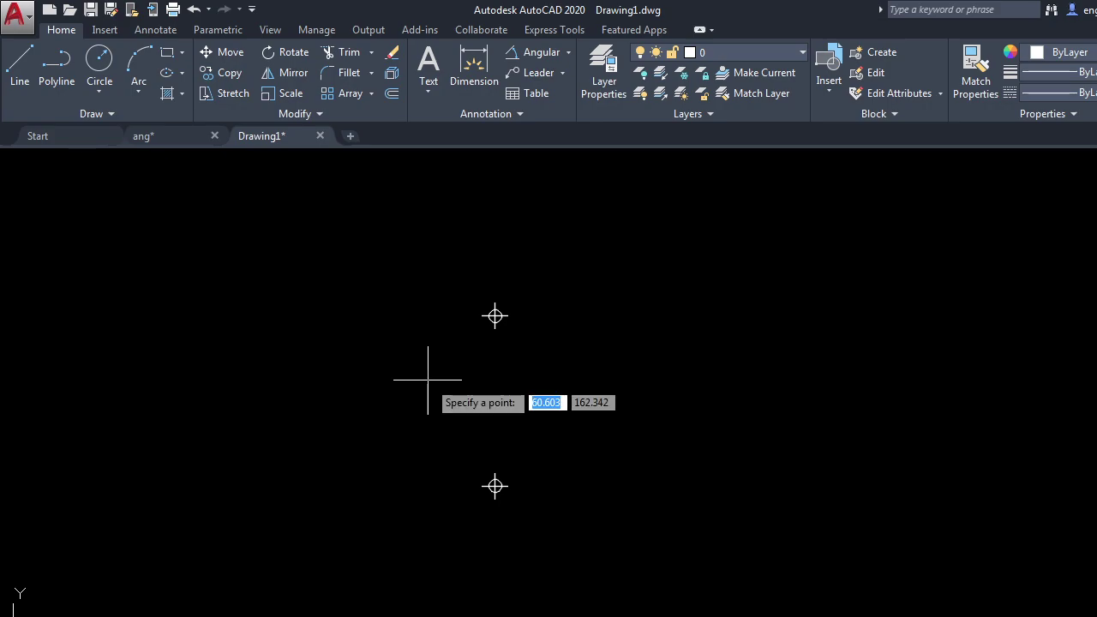
type("2")
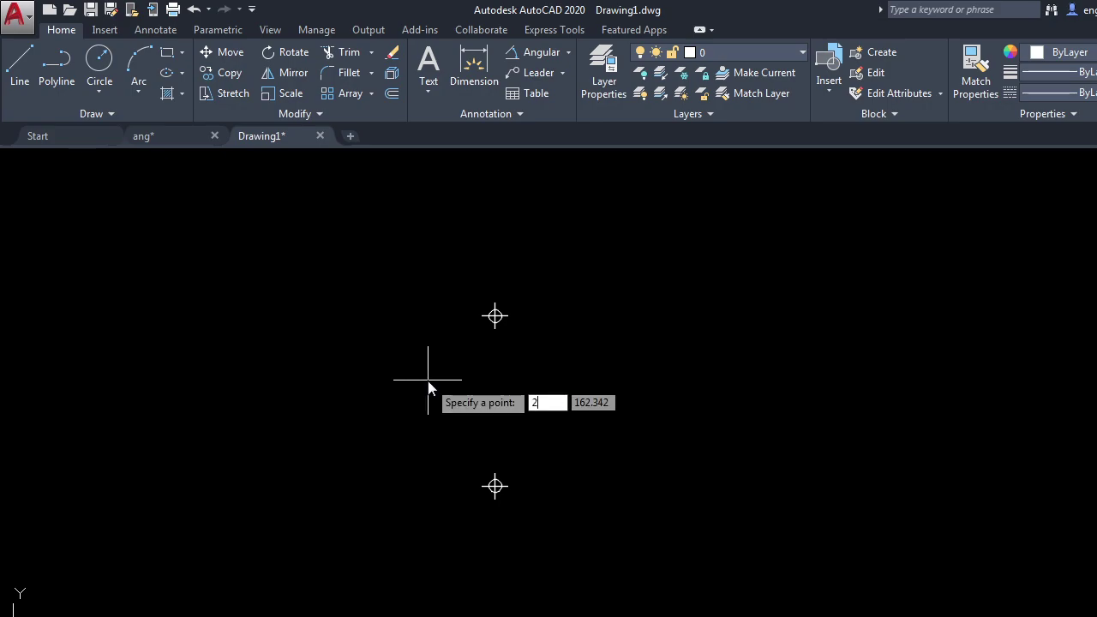
type("00")
key("Tab")
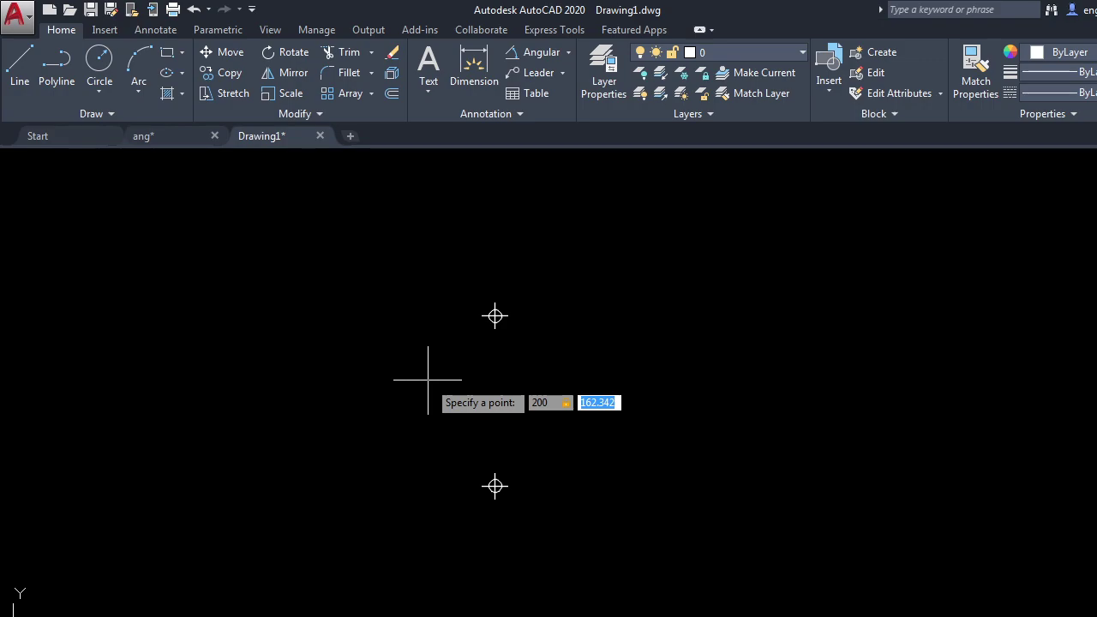
type("200")
key("Return")
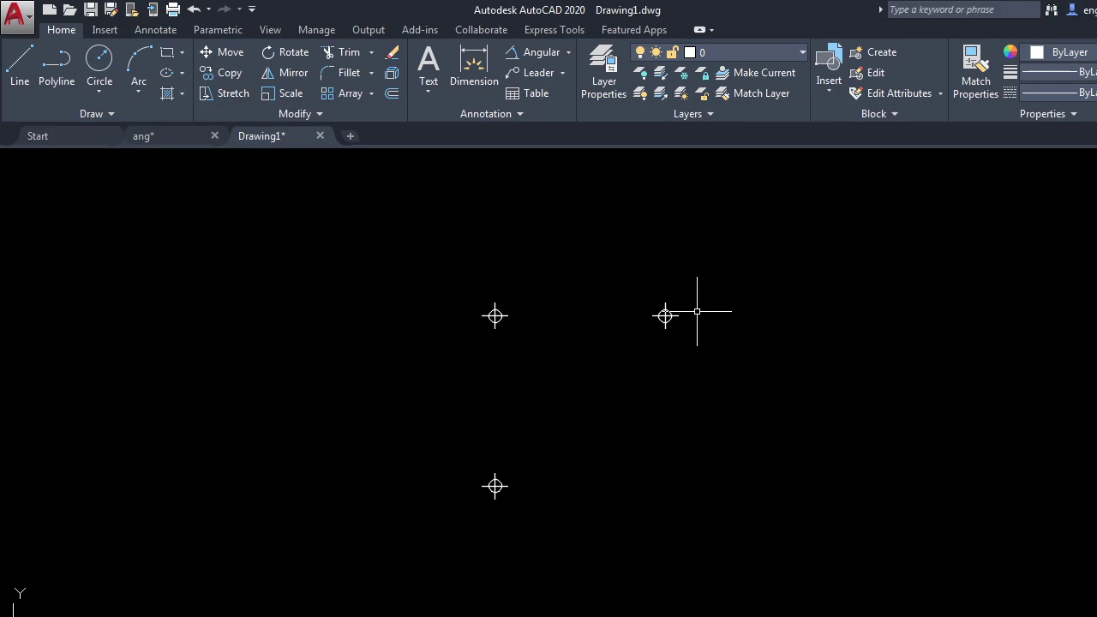
Step: Repeat POINT and place the last corner point at 200,100
key("Return")
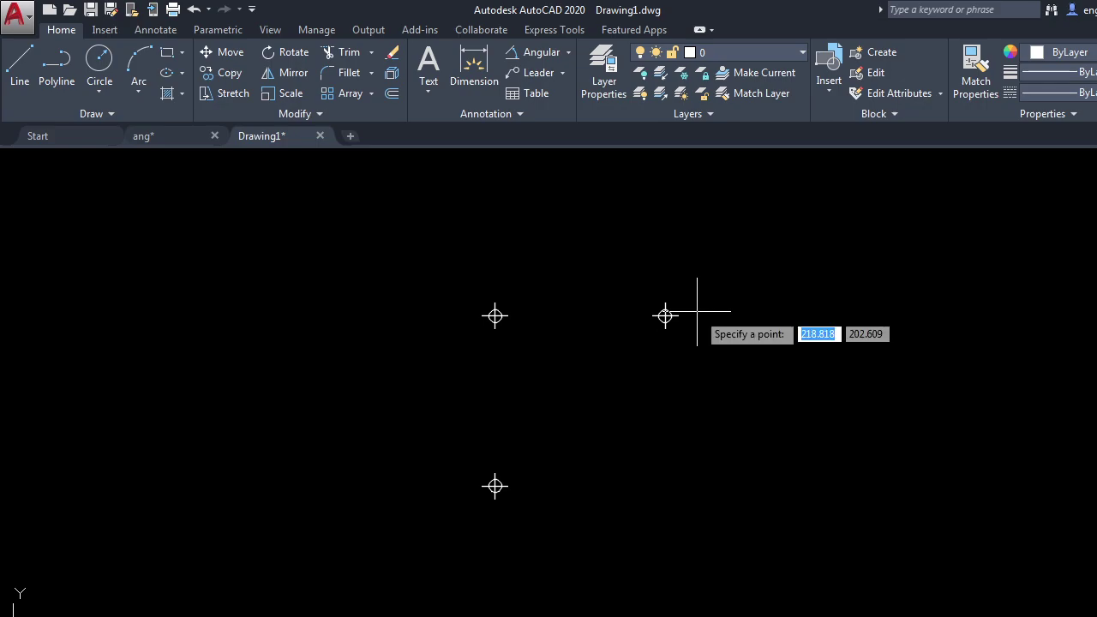
type("20")
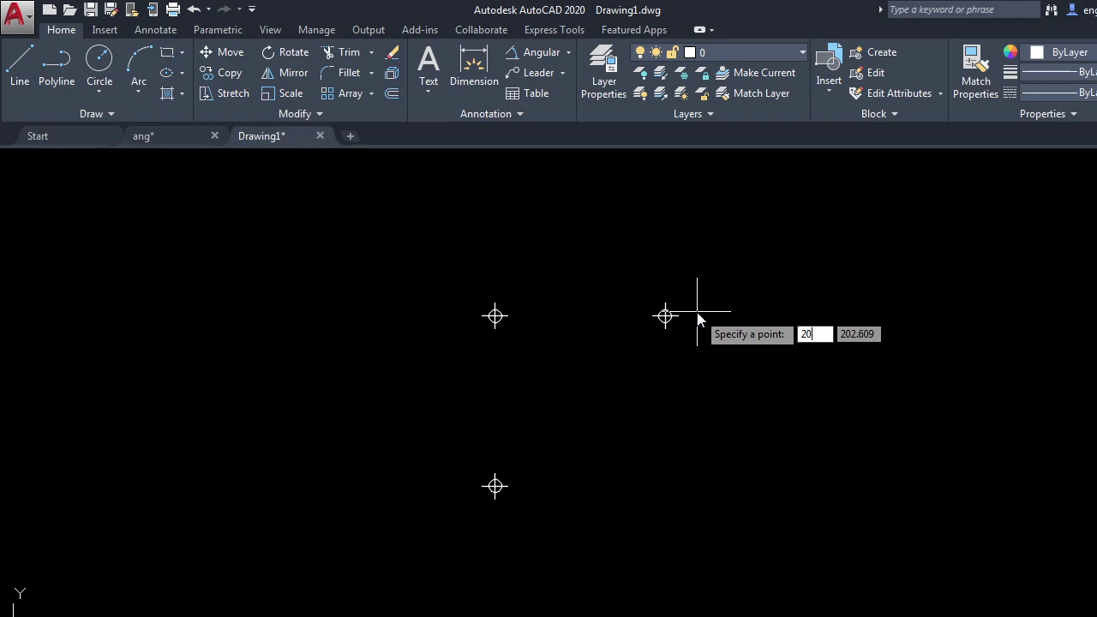
type("0")
key("Tab")
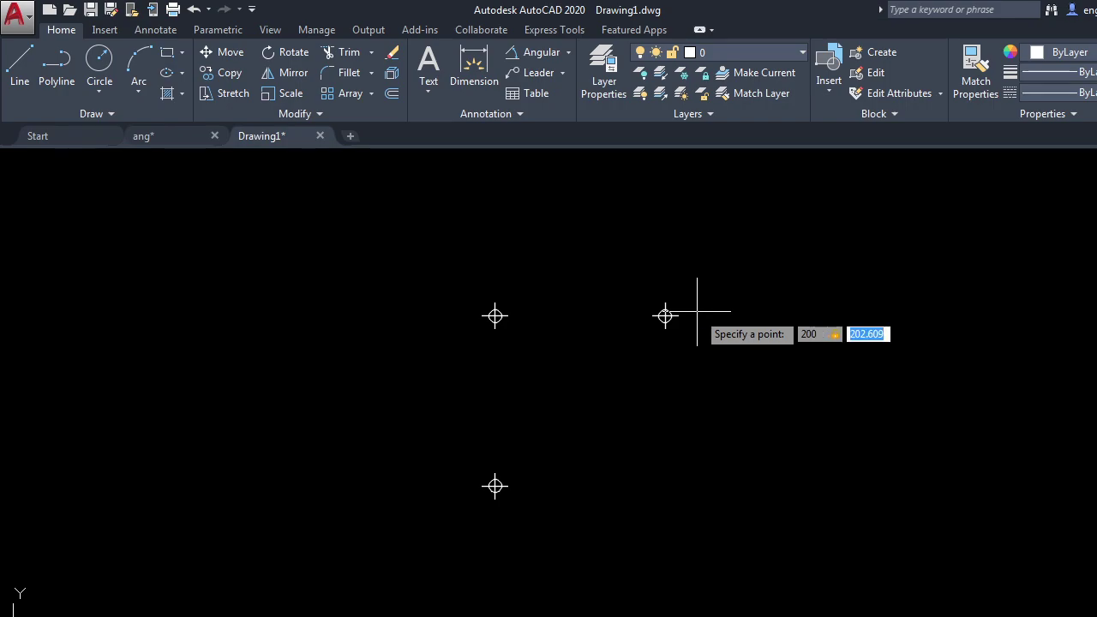
type("100")
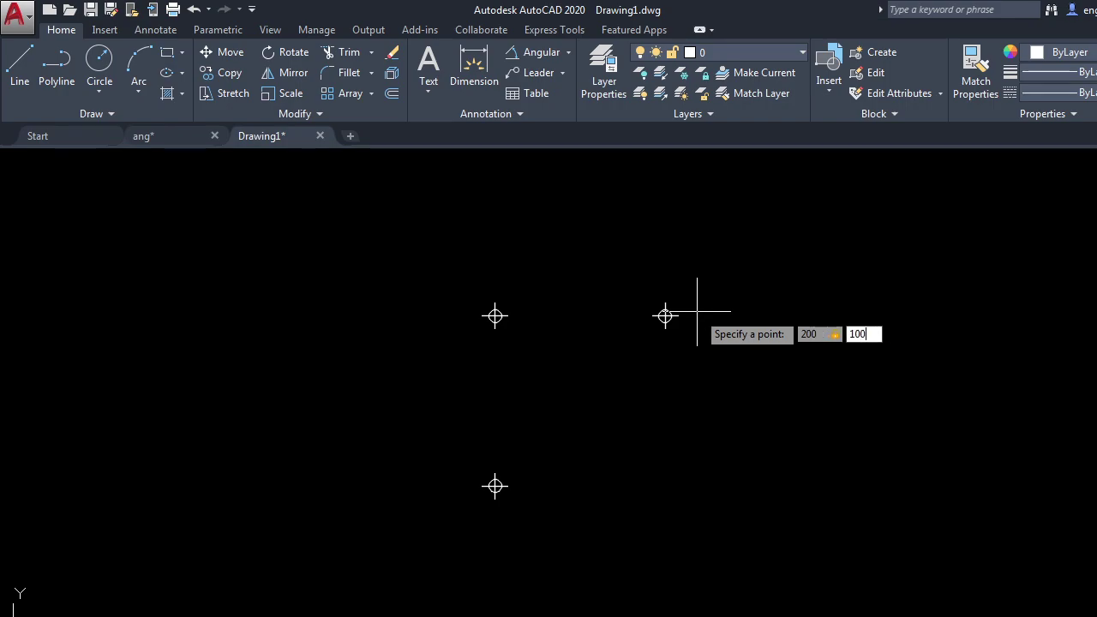
key("Return")
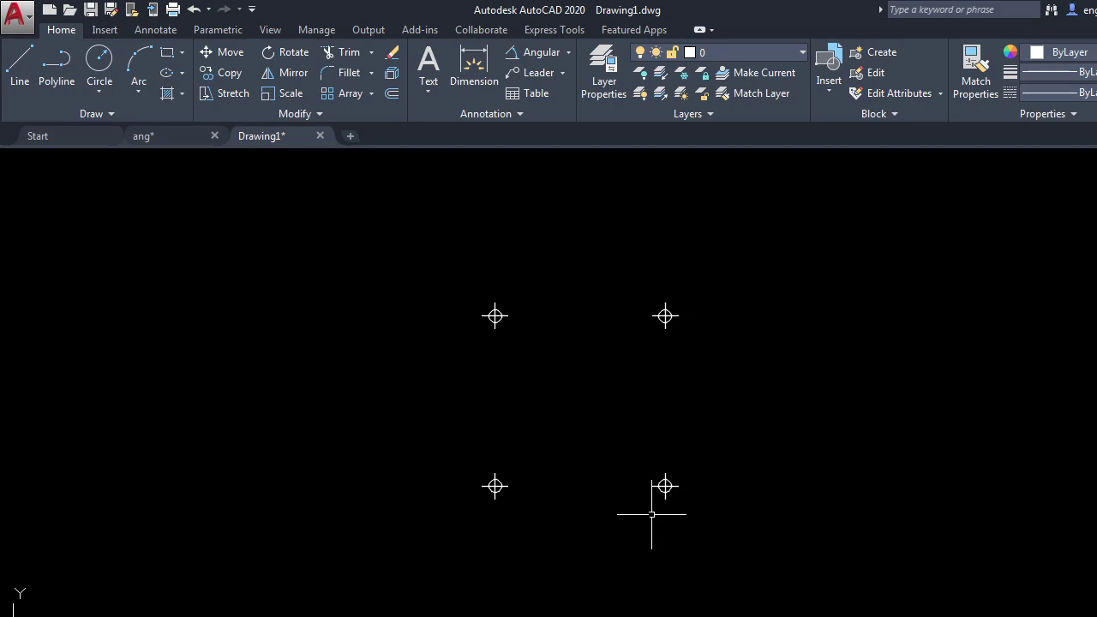